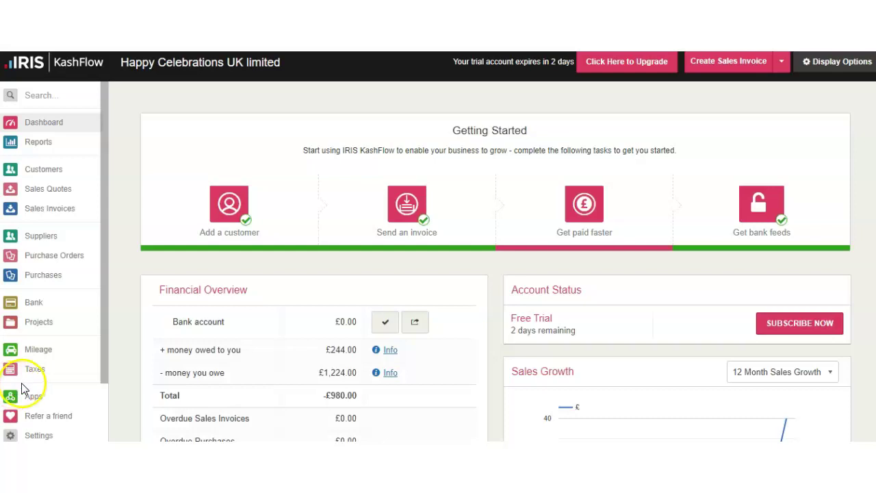
# Step: Enable the Stock Management features in the stock options and save the settings
pyautogui.click(38, 435)
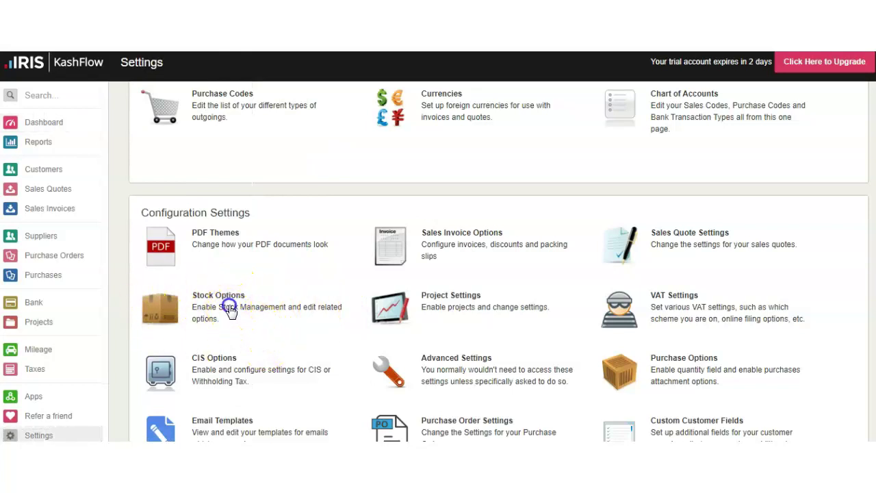
pyautogui.click(230, 309)
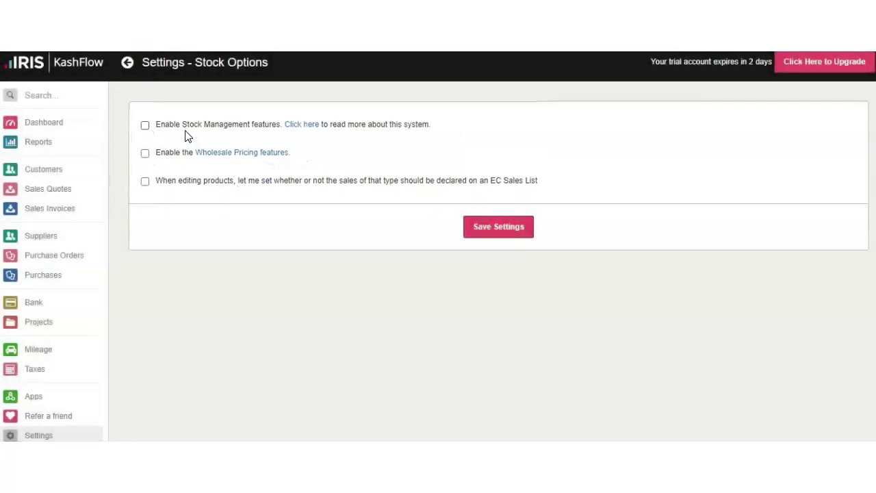
pyautogui.click(145, 124)
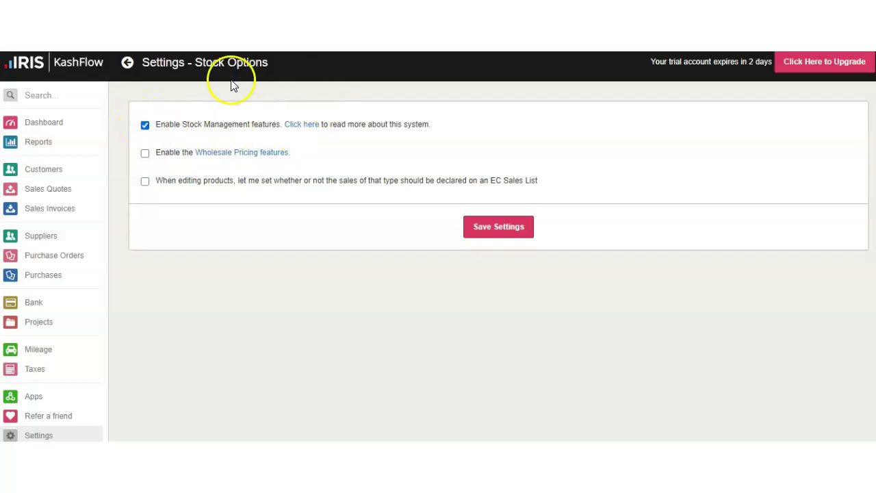
pyautogui.click(498, 234)
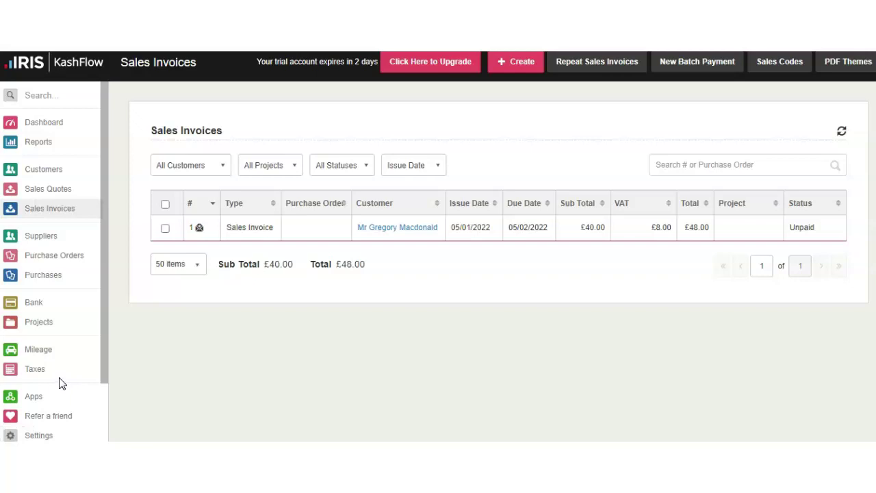
# Step: Open the Sale of goods sales code from the sales codes list and start adding a product to it
pyautogui.click(786, 63)
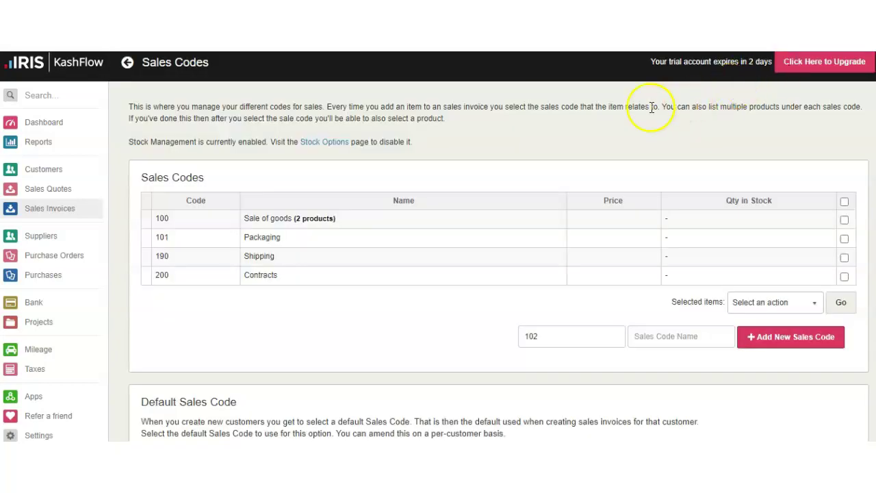
pyautogui.click(268, 220)
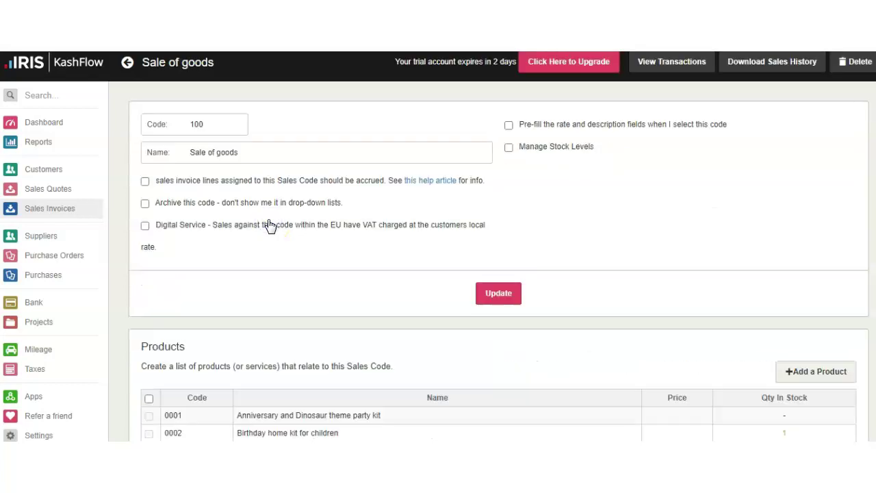
pyautogui.scroll(-2, 268, 226)
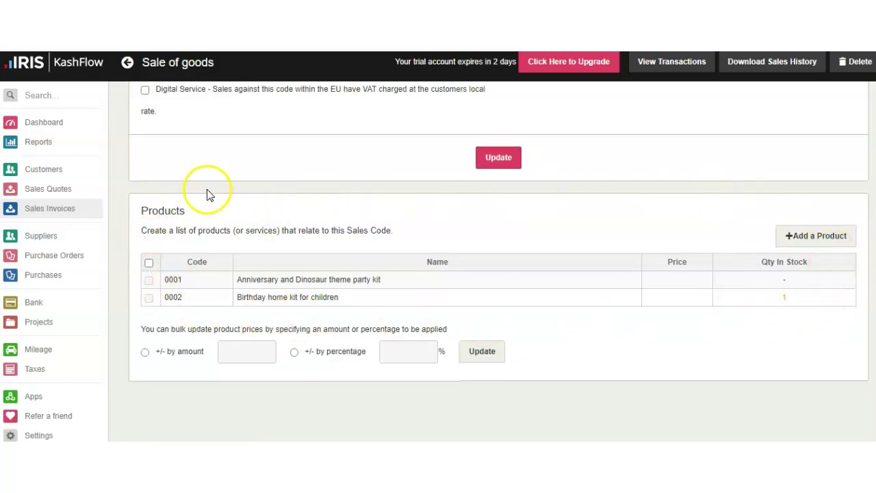
pyautogui.click(801, 240)
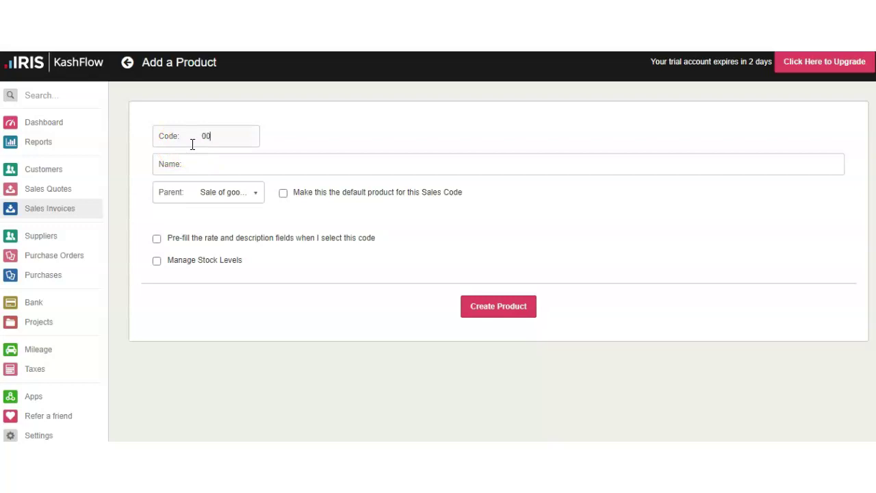
# Step: Give the product code 0003 and the name Wedding must essentials, adapted from the company PDF, with Sale of goods as parent
pyautogui.click(201, 160)
pyautogui.click(459, 60)
pyautogui.hotkey('ctrl', 'Tab')
pyautogui.click(224, 222)
pyautogui.click(317, 297)
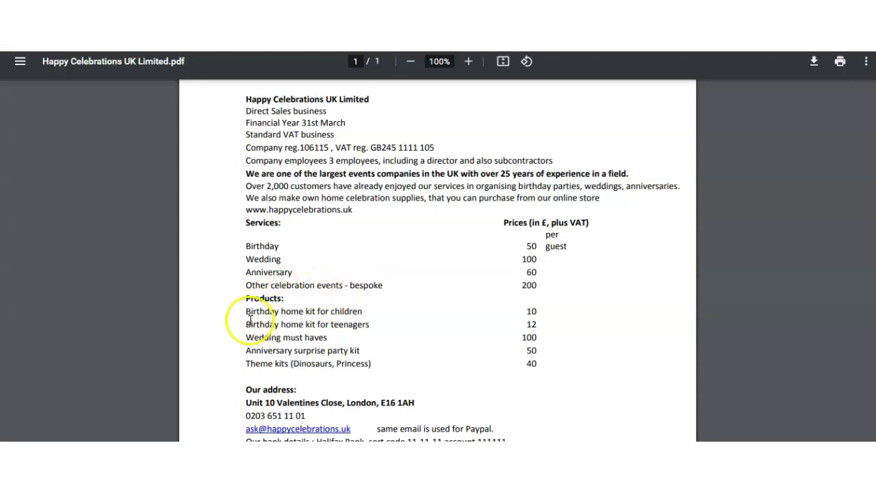
pyautogui.moveTo(245, 337); pyautogui.dragTo(334, 336)
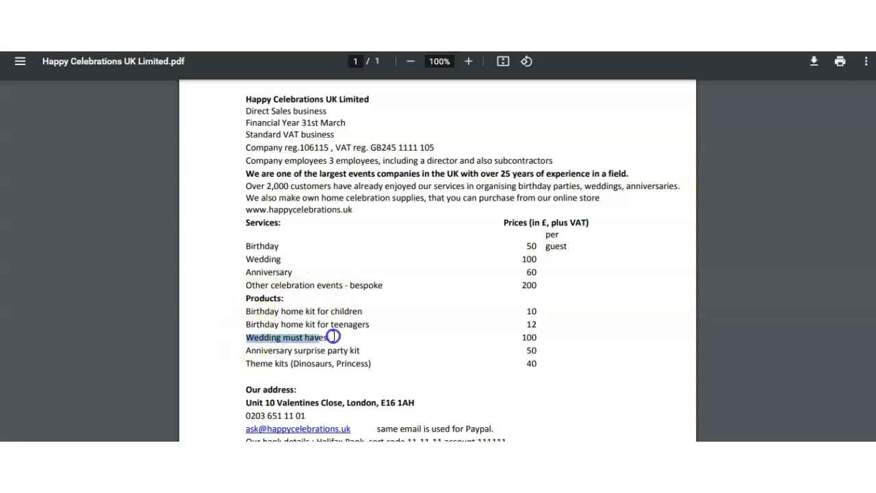
pyautogui.hotkey('ctrl', 'c')
pyautogui.hotkey('alt', 'Tab')
pyautogui.hotkey('ctrl', 'v')
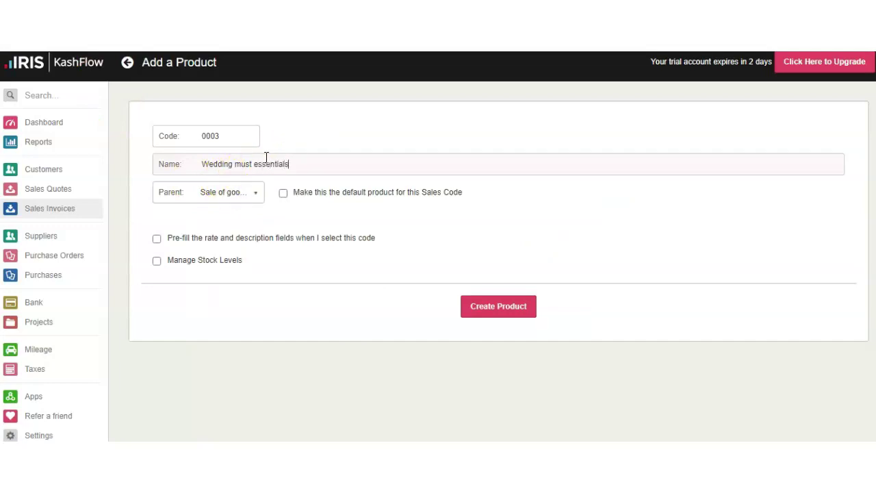
pyautogui.click(241, 189)
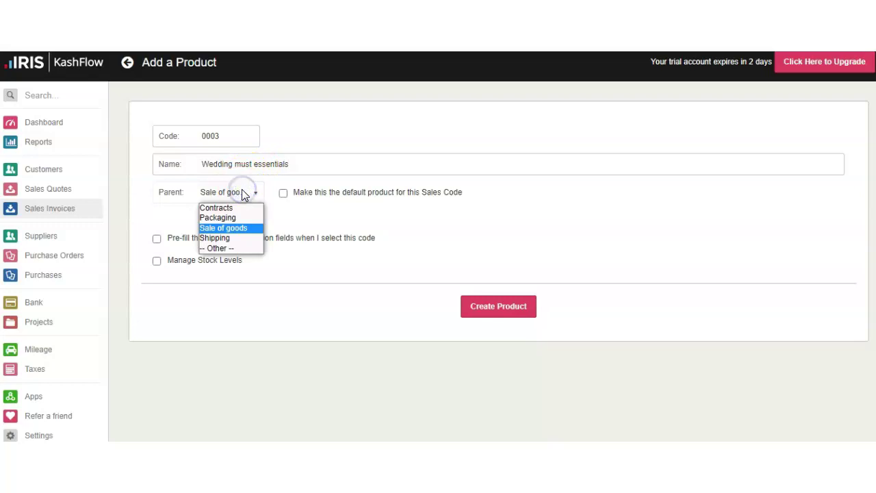
pyautogui.click(243, 227)
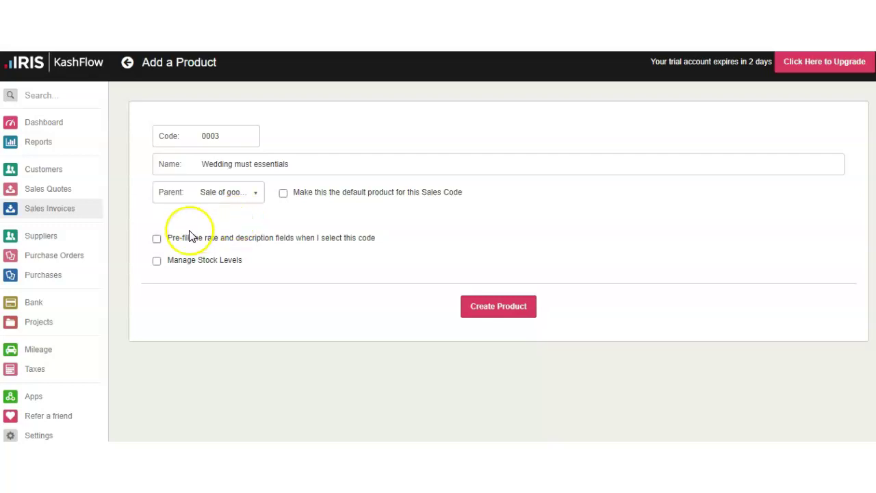
# Step: Enable pre-filling for the product with price 100, 20% VAT and the description "Wedding must-have essentials, ready to wear and to celebrate."
pyautogui.click(157, 239)
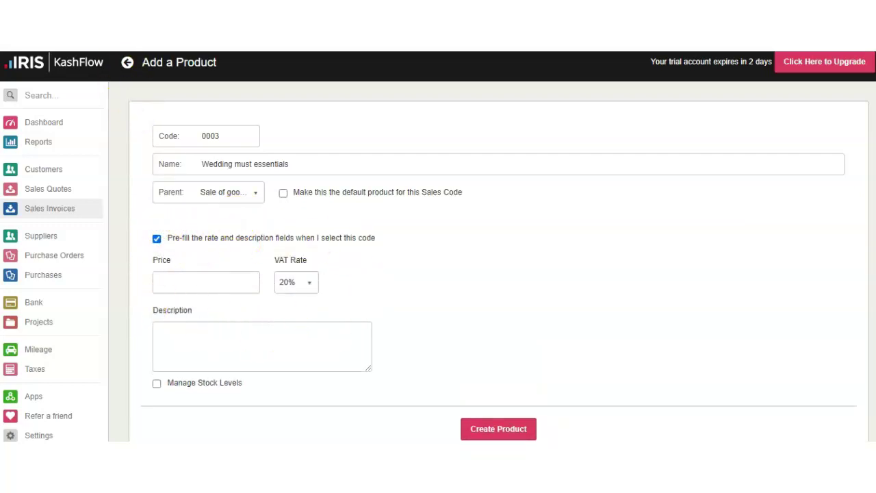
pyautogui.hotkey('ctrl', 'Tab')
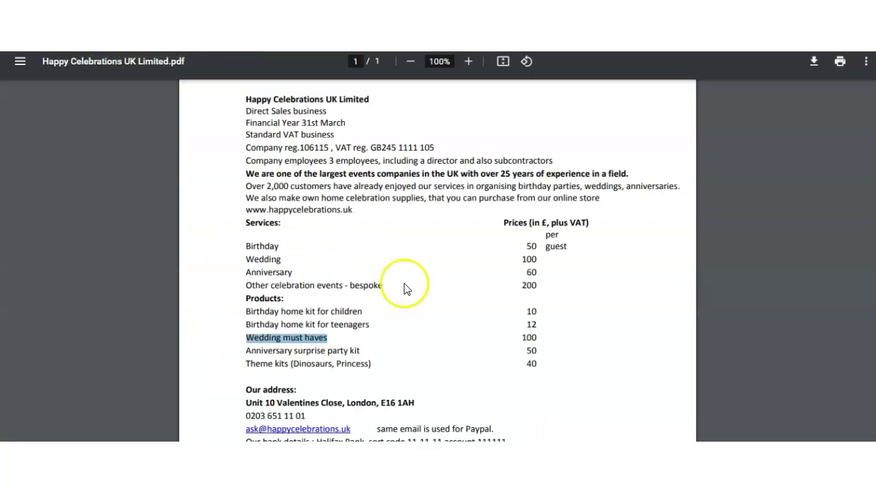
pyautogui.hotkey('ctrl', 'Tab')
pyautogui.click(172, 281)
pyautogui.write('100')
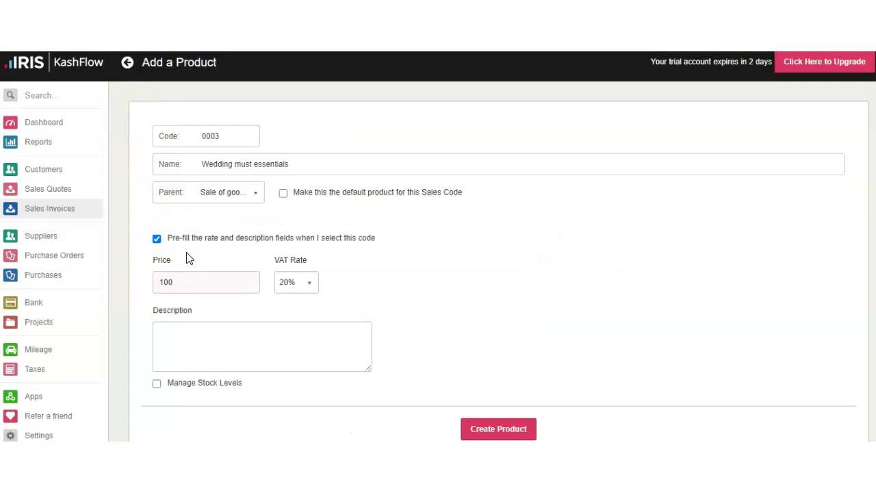
pyautogui.click(293, 288)
pyautogui.click(295, 291)
pyautogui.click(268, 341)
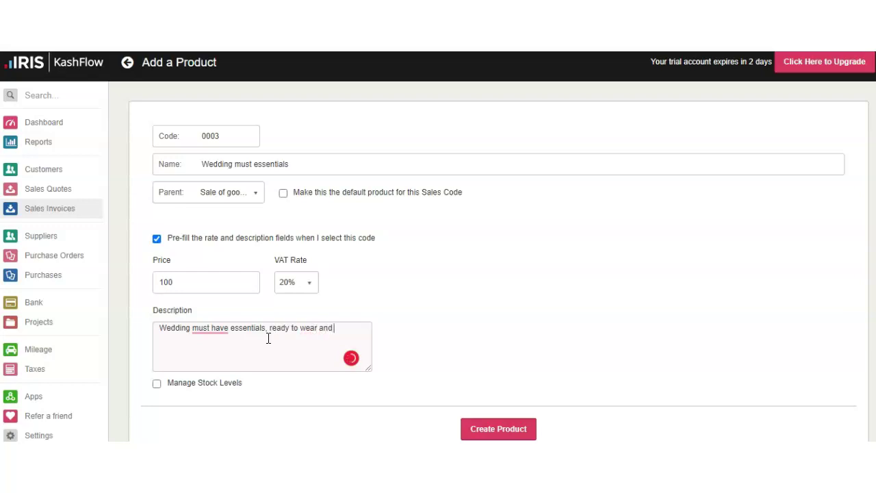
pyautogui.write('rate')
# Step: Manage stock levels for the product with a quantity in stock of 10 and an alert when it drops below 1
pyautogui.scroll(-1, 269, 338)
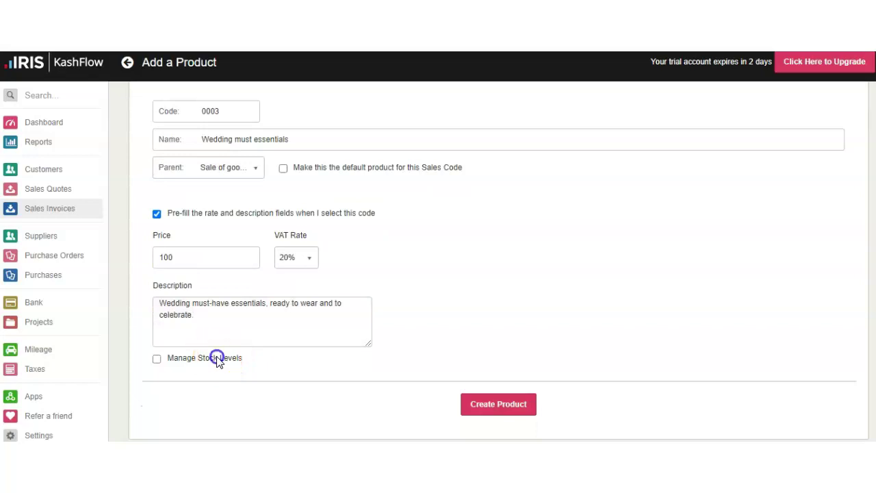
pyautogui.click(215, 358)
pyautogui.scroll(-1, 216, 360)
pyautogui.click(219, 337)
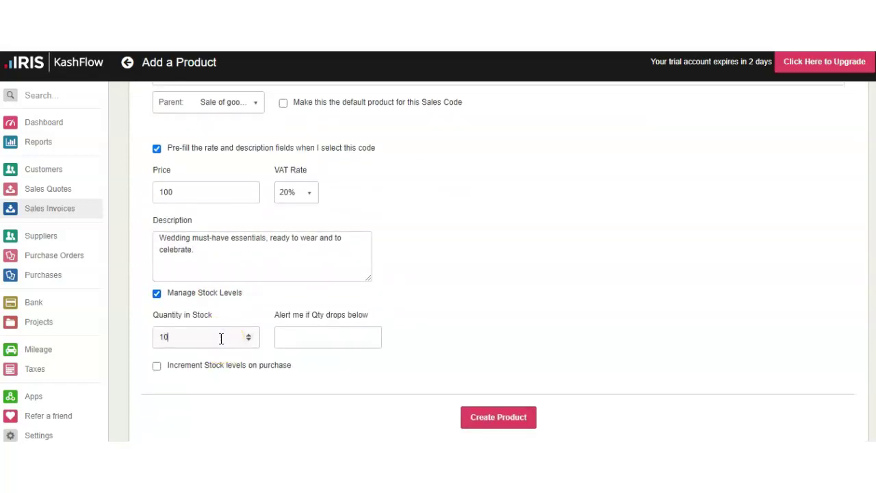
pyautogui.click(288, 336)
pyautogui.write('1')
# Step: Increment the stock levels on purchase using the Materials purchased purchase code, and create the product
pyautogui.scroll(-1, 166, 329)
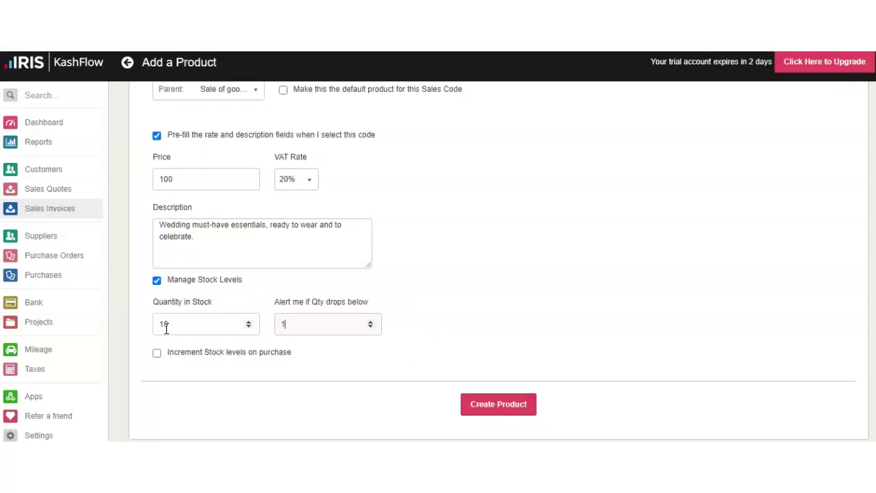
pyautogui.click(157, 352)
pyautogui.scroll(-4, 156, 387)
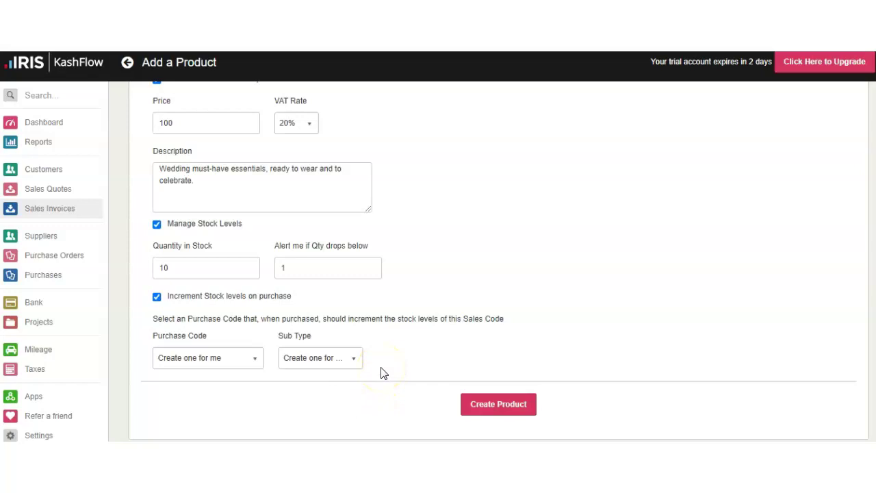
pyautogui.click(253, 358)
pyautogui.click(258, 222)
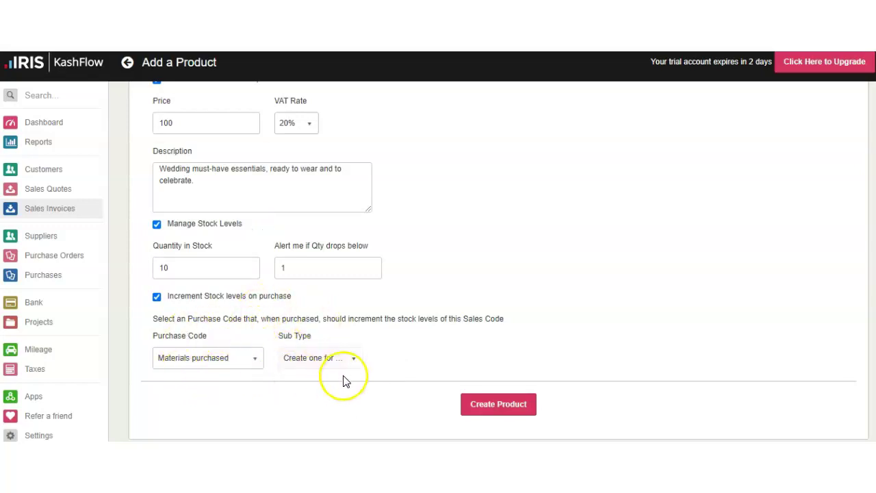
pyautogui.click(524, 402)
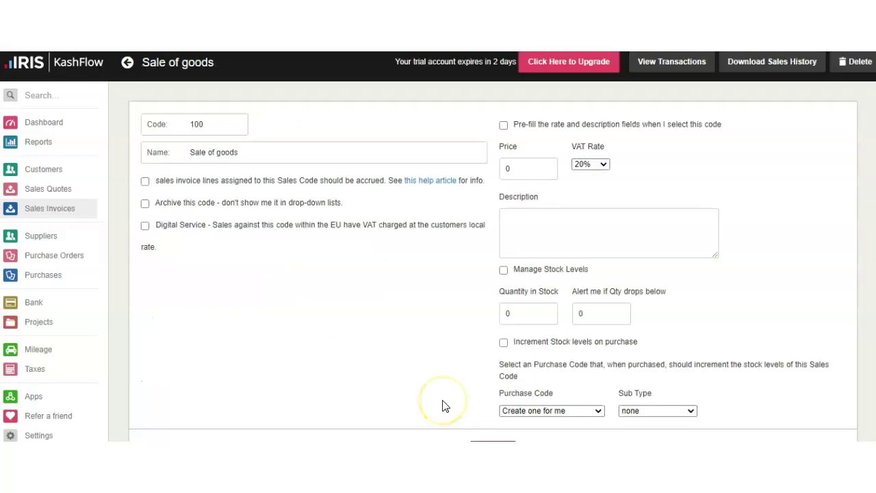
# Step: Start a new sales invoice, add a Sale of goods line item and examine the products offered for it
pyautogui.scroll(-1, 443, 405)
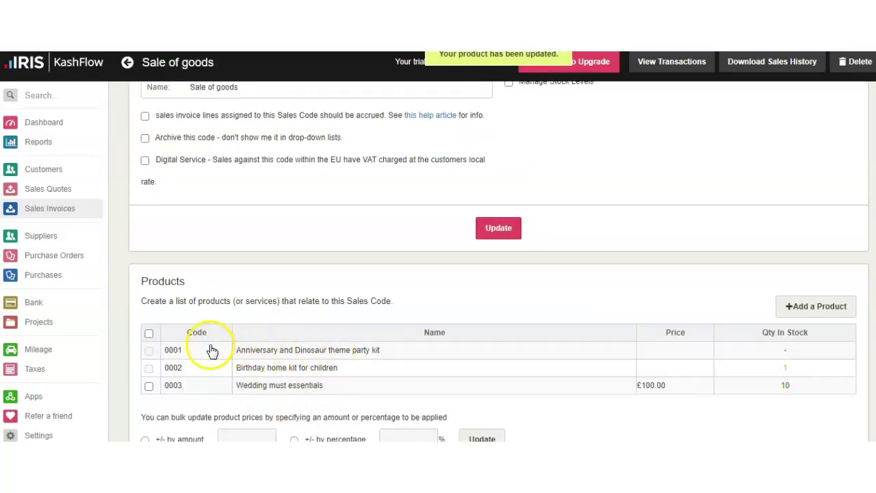
pyautogui.click(67, 212)
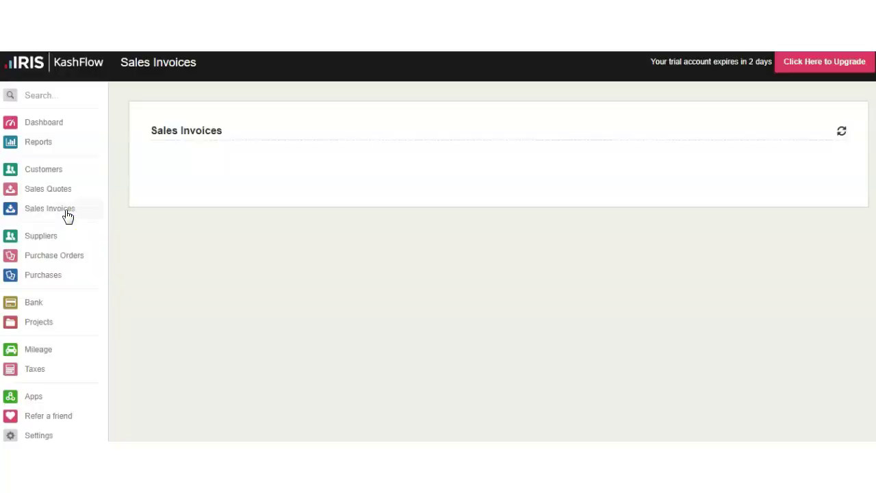
pyautogui.click(524, 67)
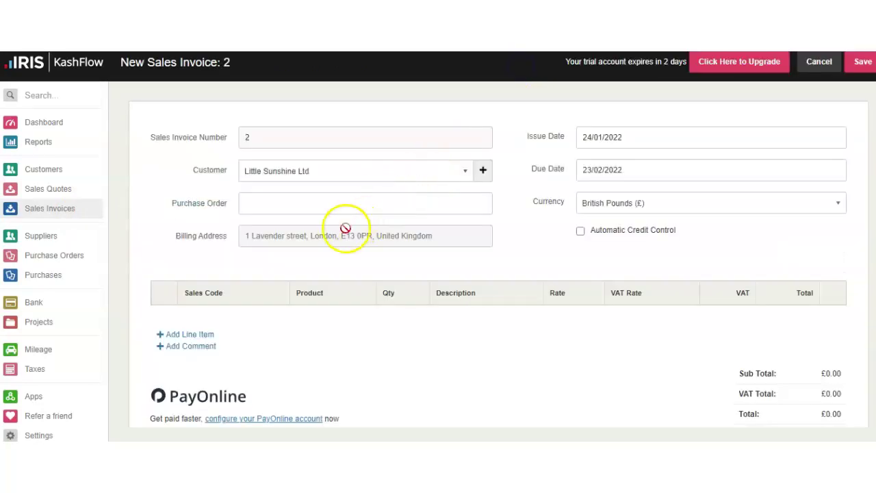
pyautogui.click(200, 335)
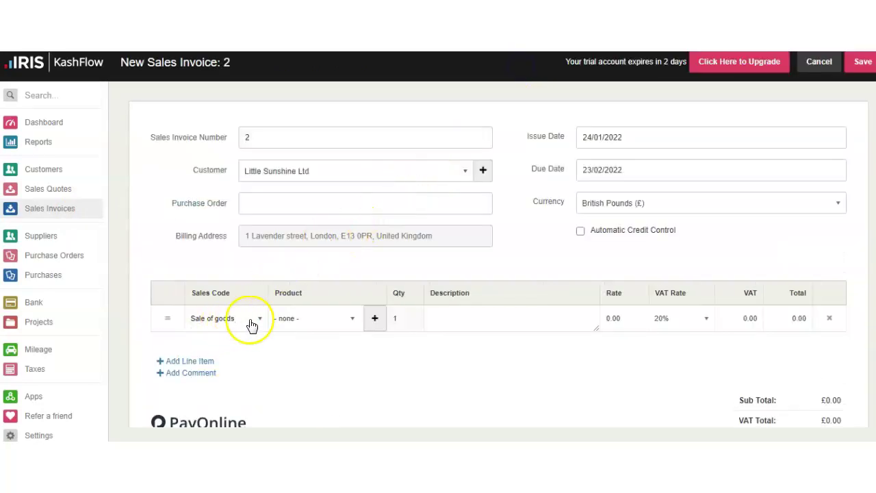
pyautogui.click(335, 322)
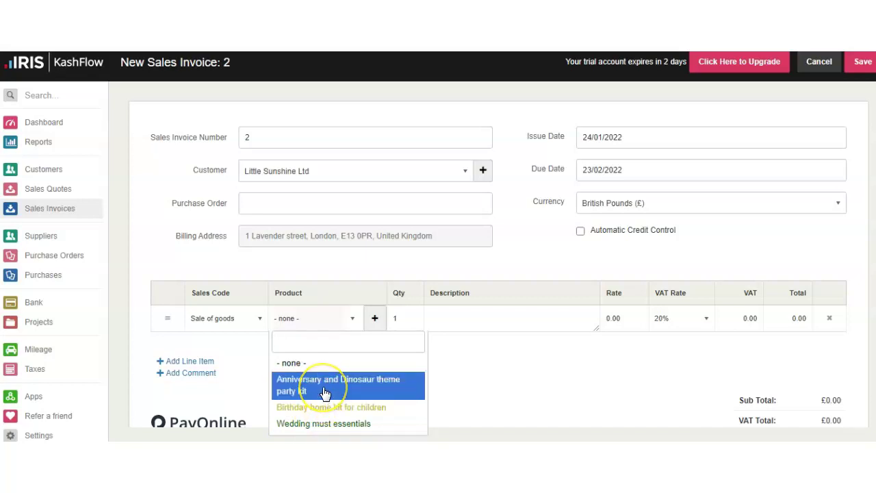
pyautogui.click(472, 376)
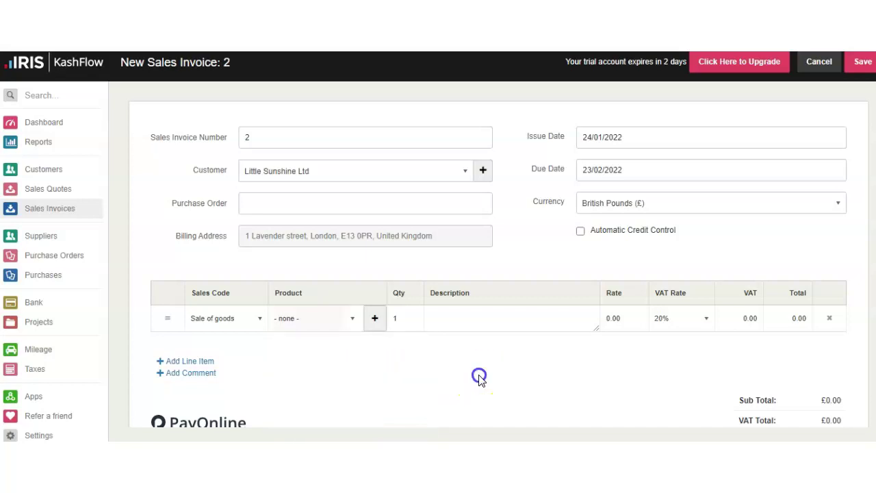
# Step: Start a new purchase and add a Materials purchased line item for the product Wedding must essentials
pyautogui.click(42, 276)
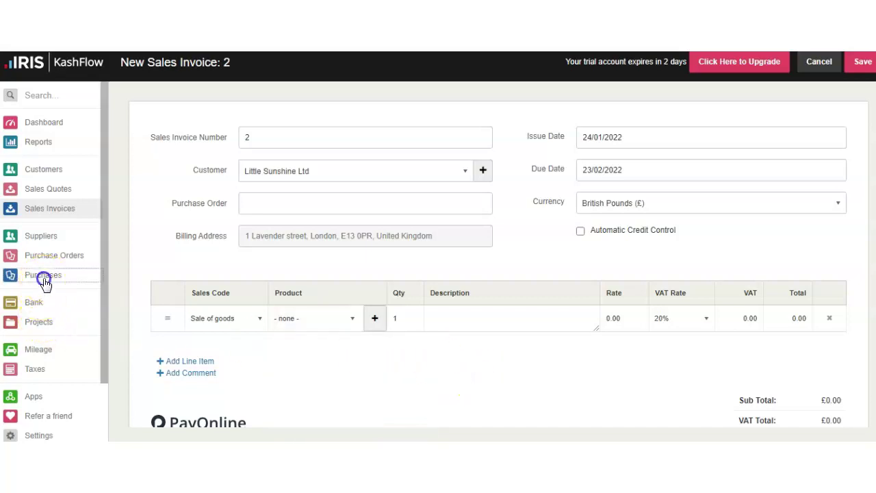
pyautogui.click(507, 104)
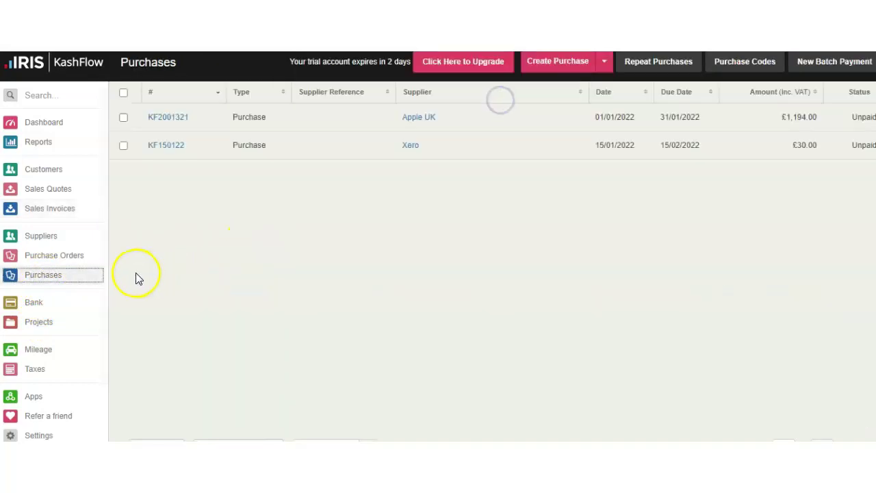
pyautogui.click(551, 62)
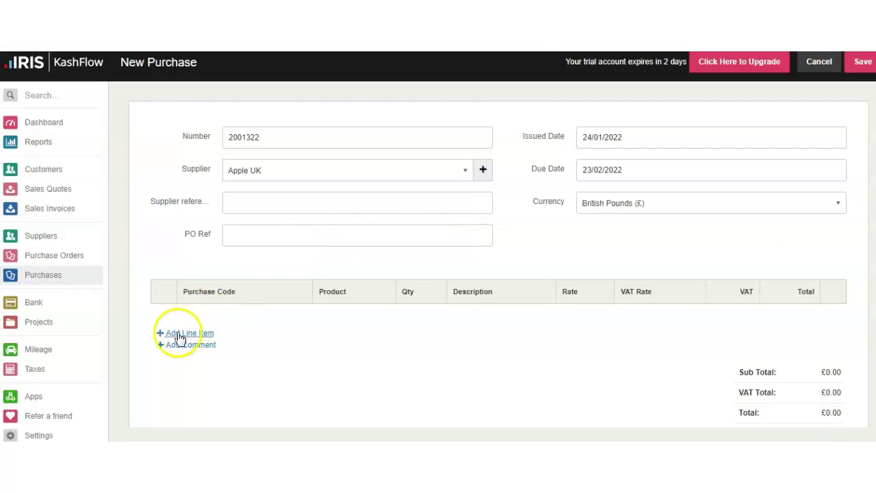
pyautogui.click(178, 334)
pyautogui.click(328, 321)
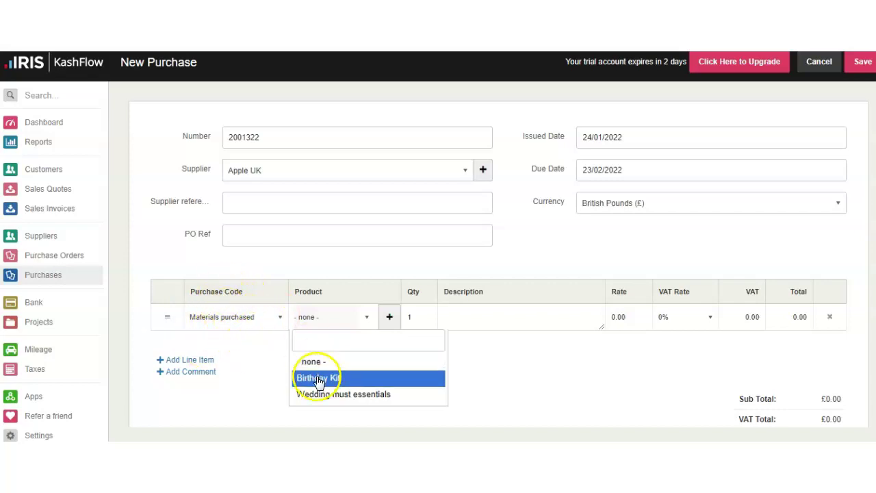
pyautogui.click(338, 396)
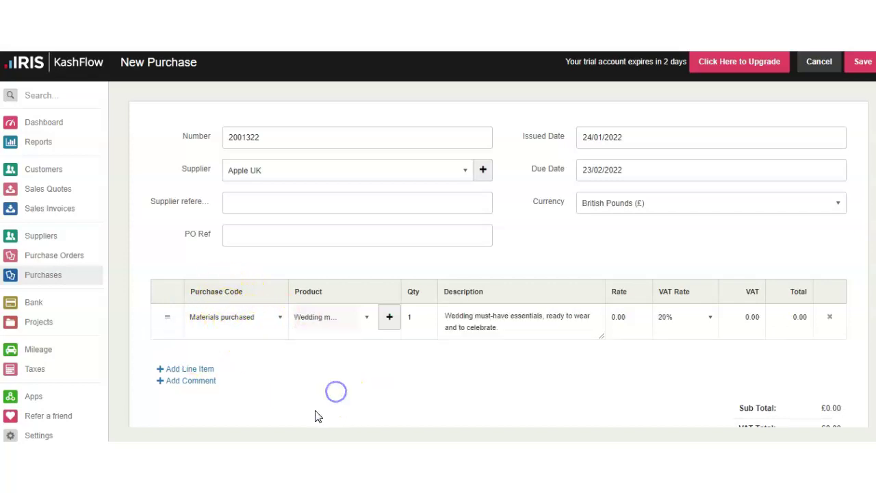
pyautogui.click(326, 380)
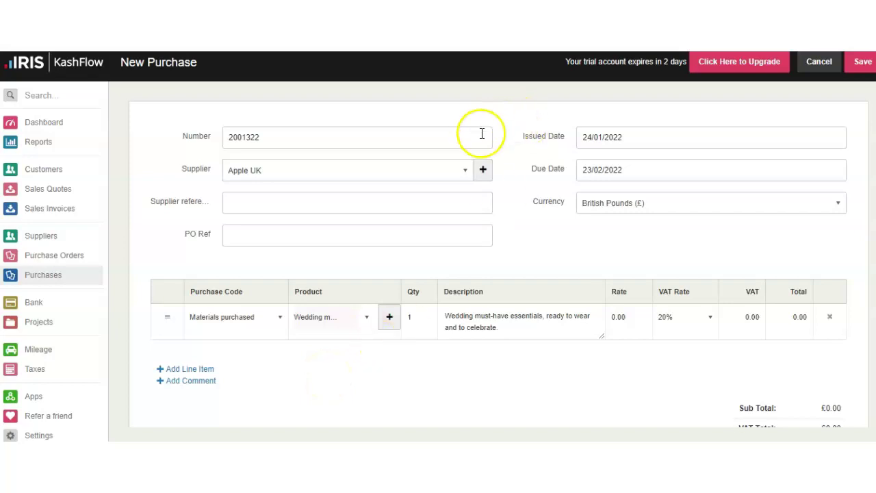
# Step: Set the purchase's supplier to Events Supply Market Manchester and review the line item and totals
pyautogui.click(464, 172)
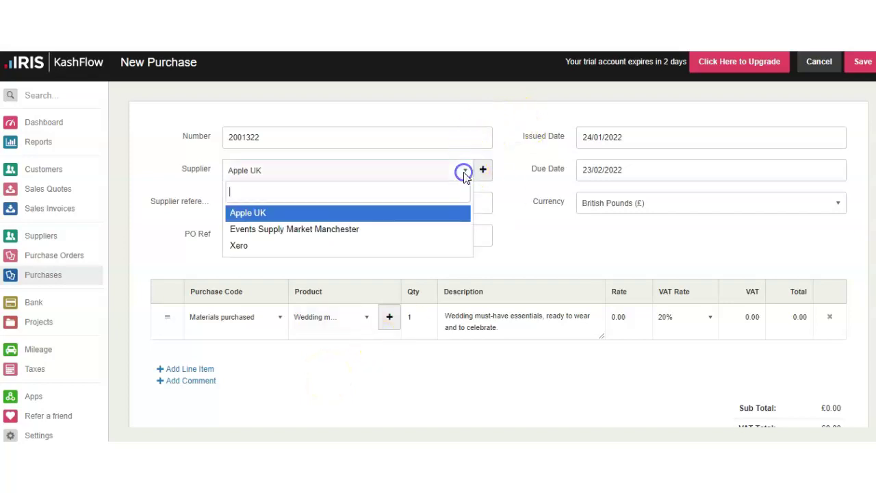
pyautogui.click(396, 228)
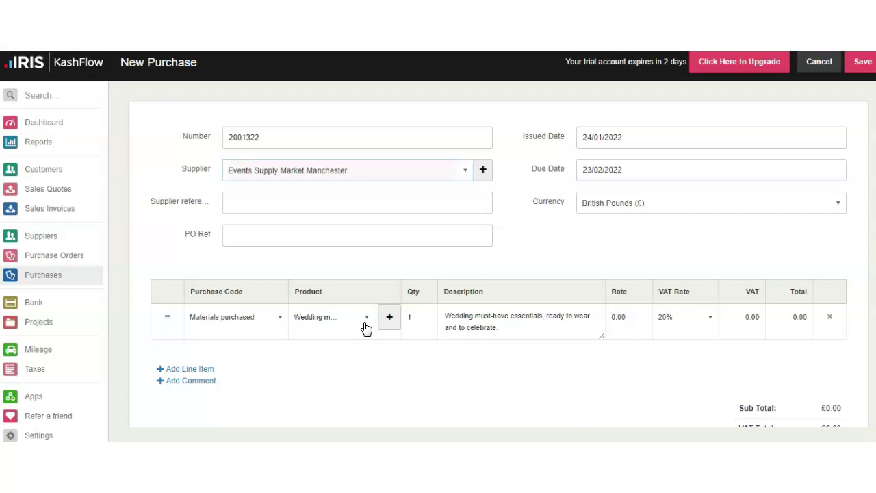
pyautogui.scroll(-2, 605, 362)
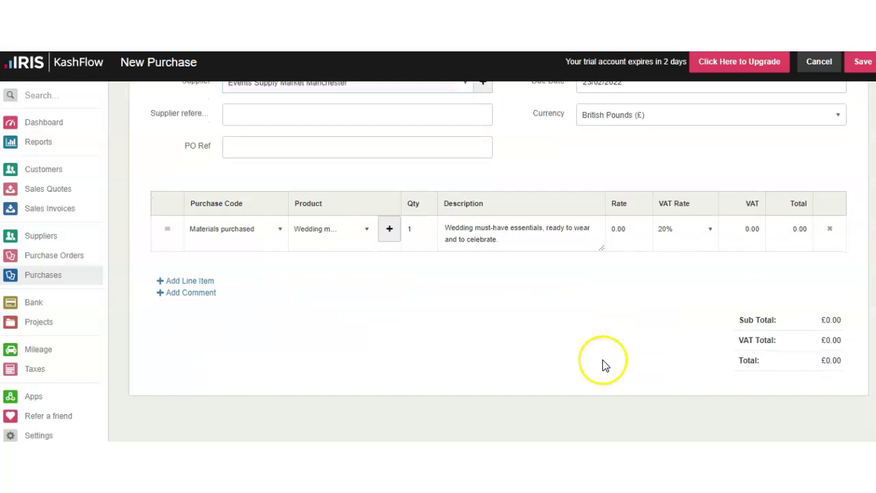
pyautogui.scroll(2, 719, 349)
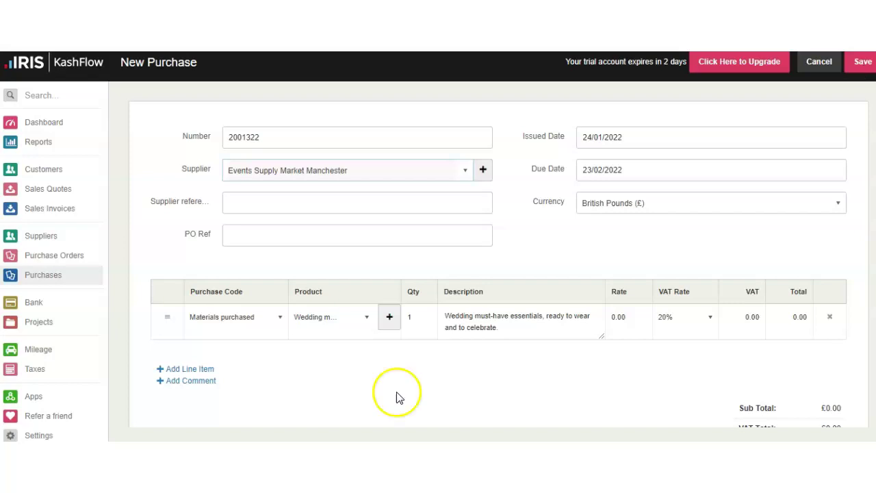
# Step: Switch to the supplier's invoice PDF and check the quantity and unit price of the Wedding essentials line
pyautogui.click(610, 316)
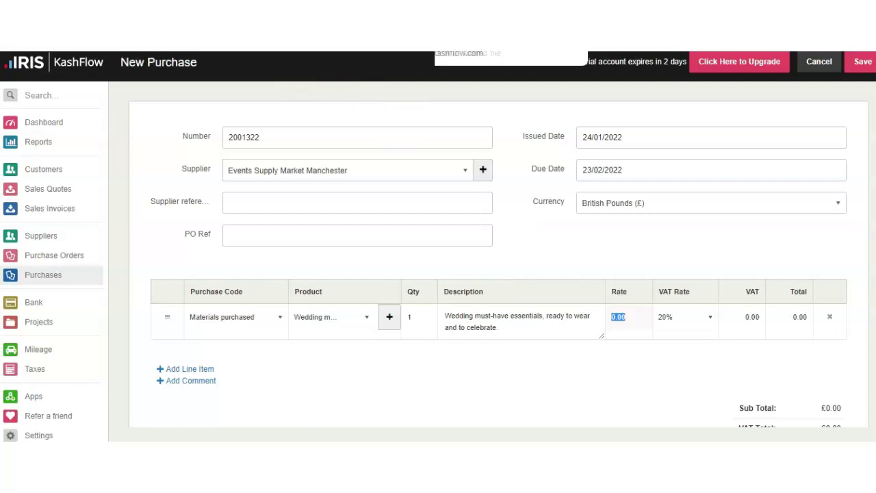
pyautogui.hotkey('alt', 'Tab')
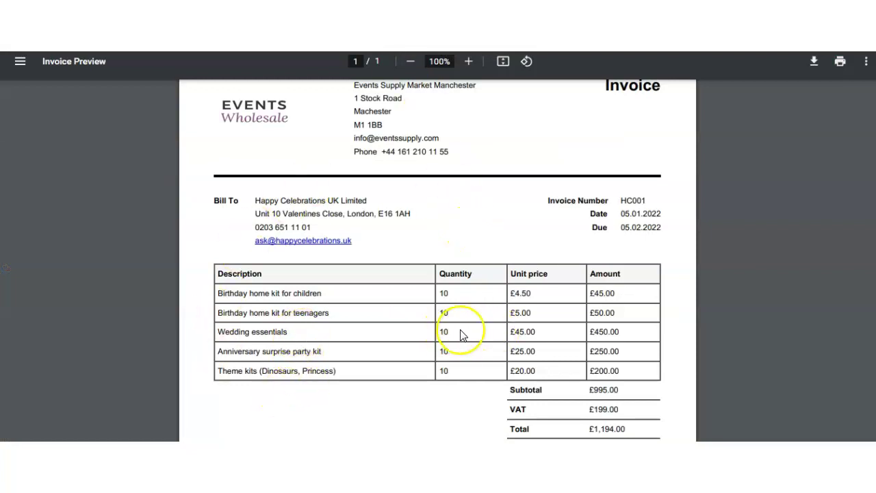
pyautogui.click(511, 331)
pyautogui.moveTo(557, 339); pyautogui.dragTo(589, 333)
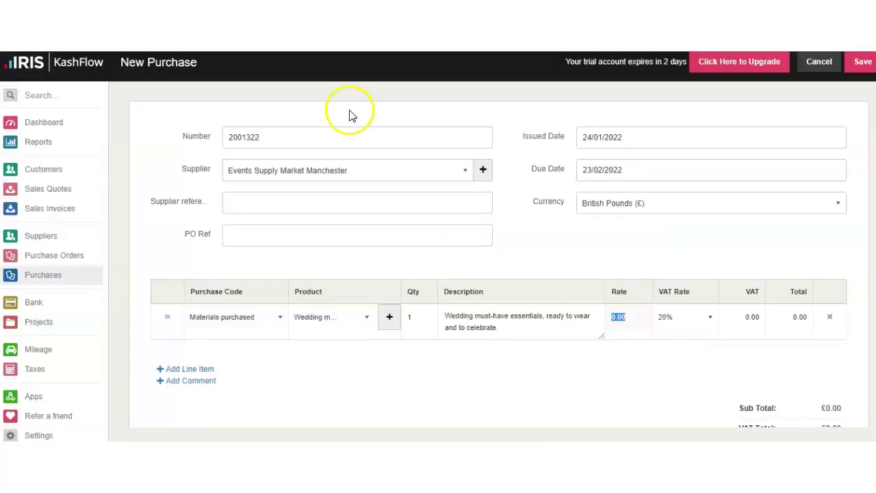
# Step: Set the Materials purchased line to quantity 10 and rate 45 back in the KashFlow purchase, and save it
pyautogui.click(415, 317)
pyautogui.write('0')
pyautogui.click(438, 364)
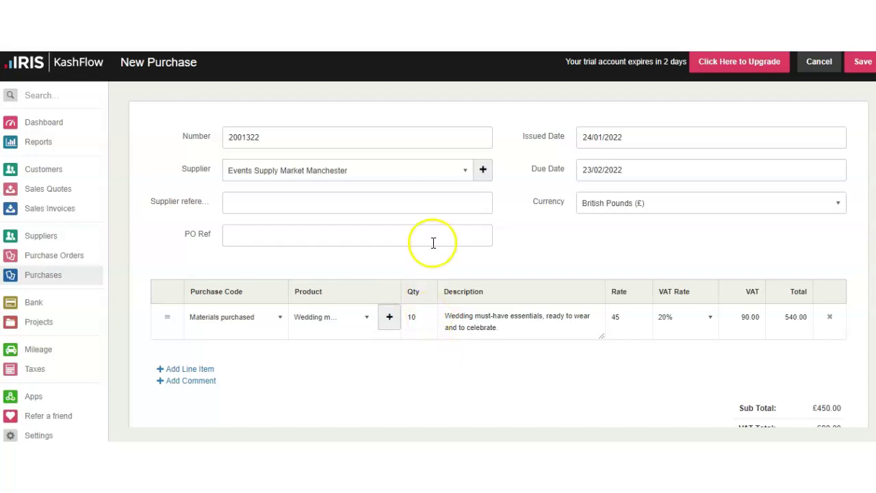
pyautogui.scroll(-1, 624, 349)
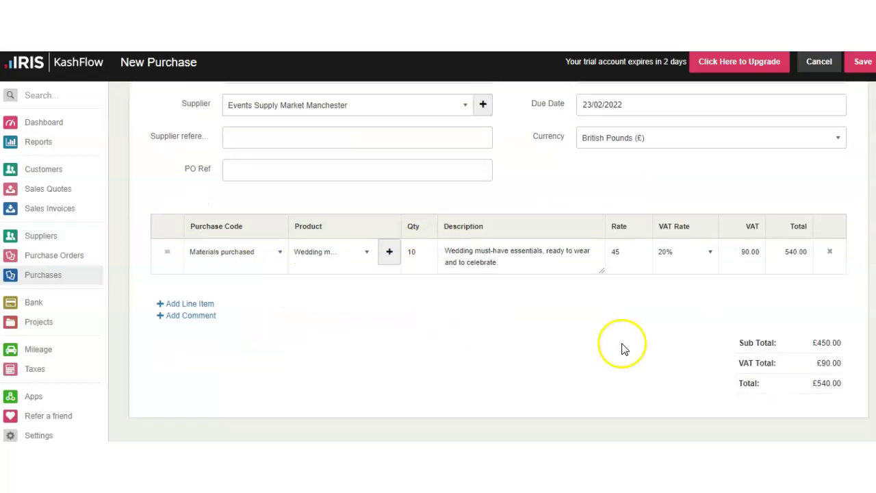
pyautogui.scroll(2, 737, 280)
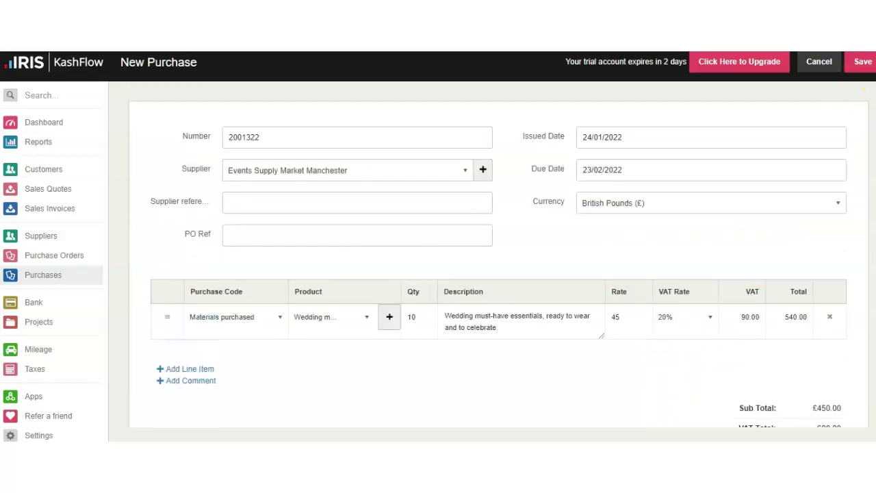
pyautogui.click(864, 62)
# Step: Create and save a sales invoice for Little Sunshine Ltd with a Sale of goods line item for the product Wedding must essentials
pyautogui.click(49, 209)
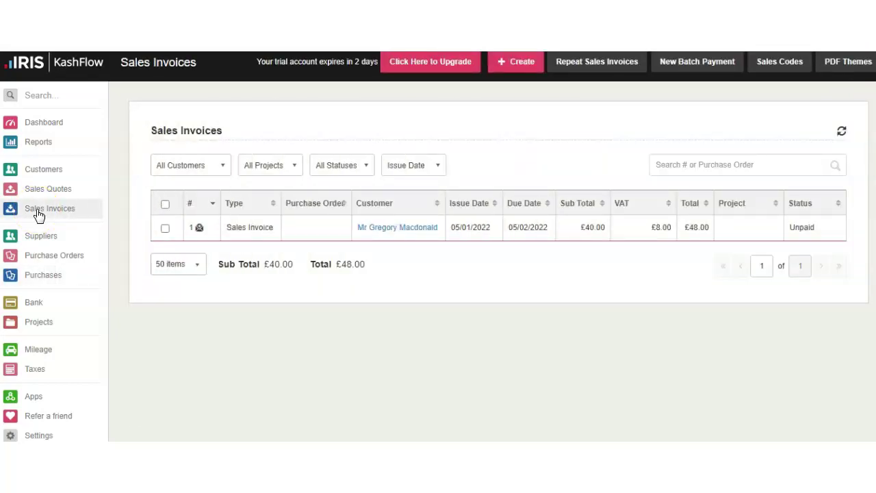
pyautogui.click(515, 64)
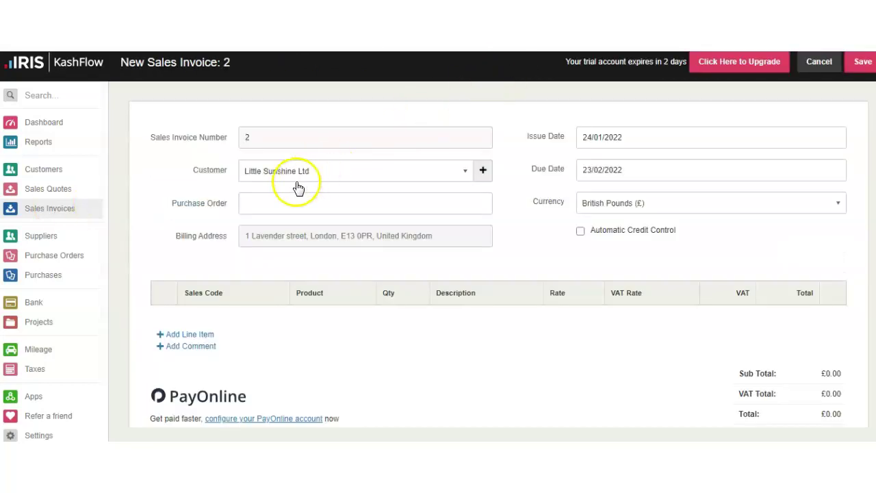
pyautogui.click(199, 336)
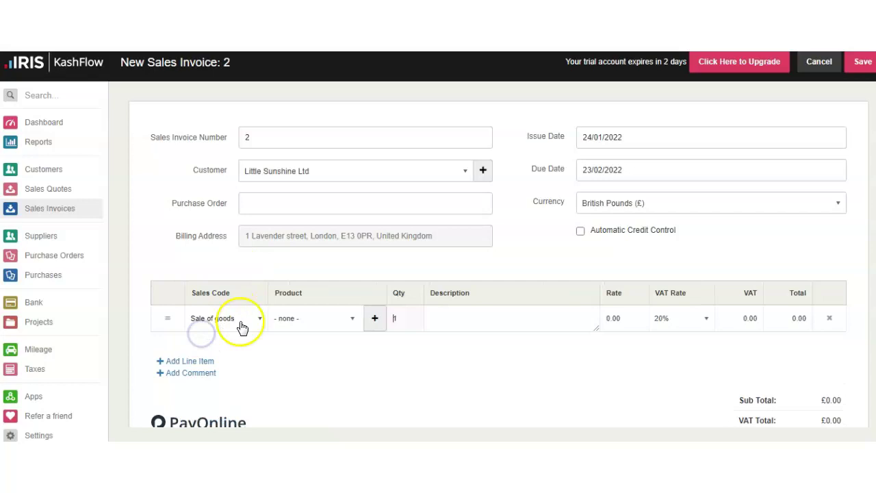
pyautogui.click(343, 317)
pyautogui.click(335, 423)
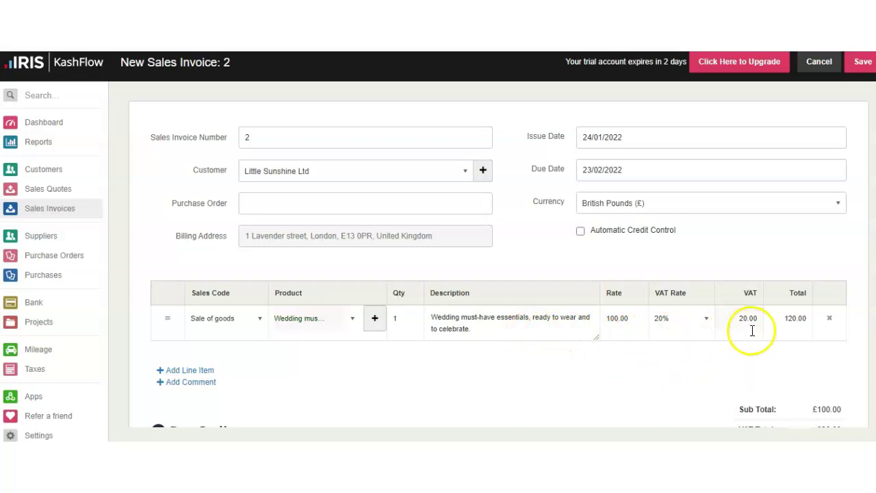
pyautogui.scroll(-2, 409, 391)
pyautogui.scroll(2, 424, 383)
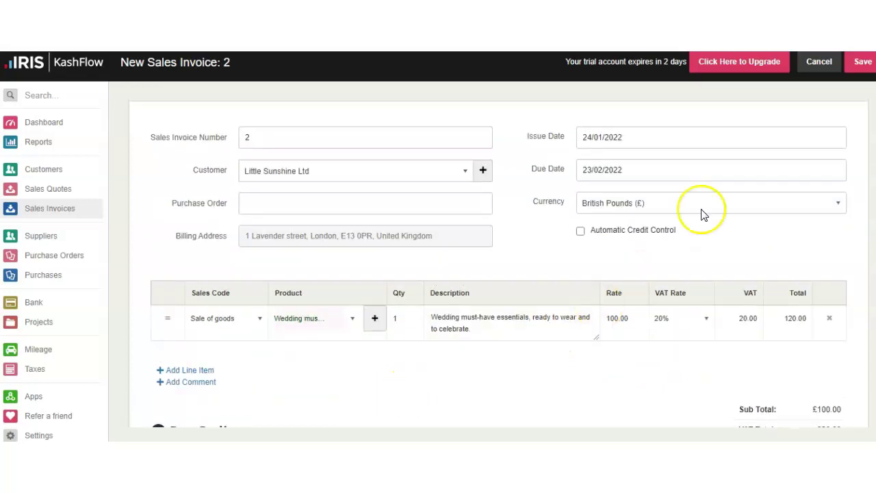
pyautogui.click(860, 61)
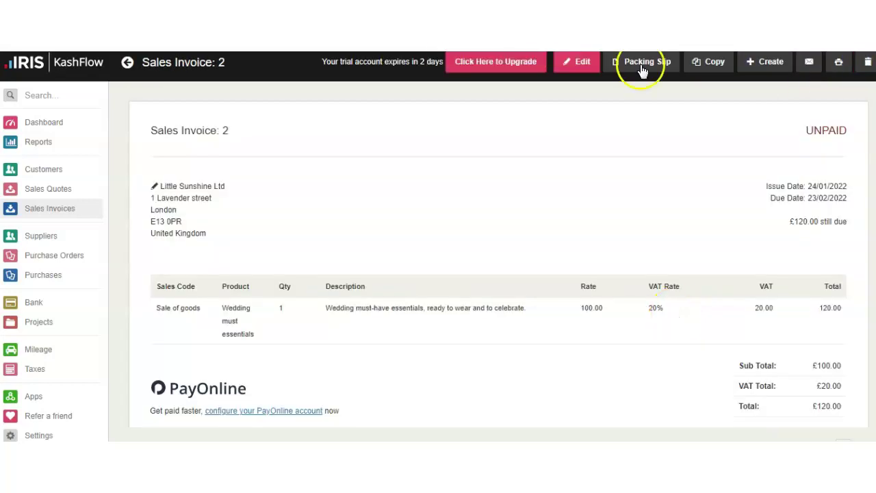
# Step: View the packing slip for sales invoice 2 and close it
pyautogui.click(648, 63)
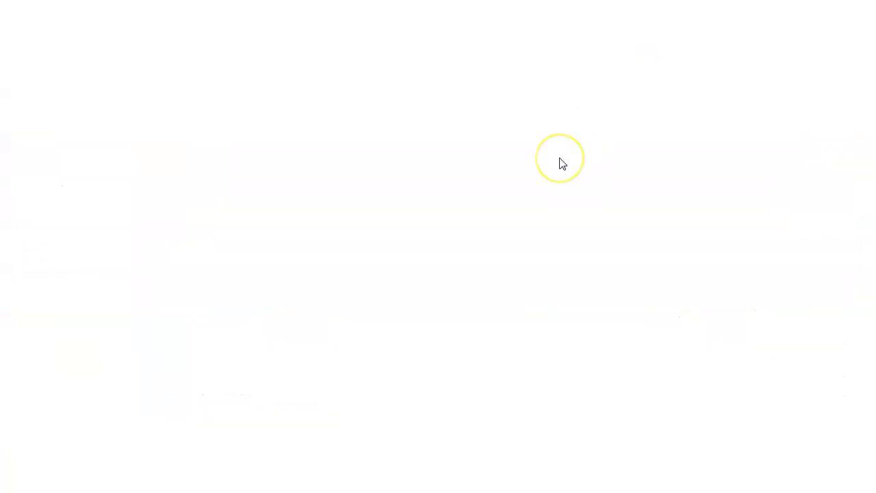
pyautogui.scroll(-2, 496, 315)
pyautogui.scroll(-1, 498, 319)
pyautogui.hotkey('ctrl', 'w')
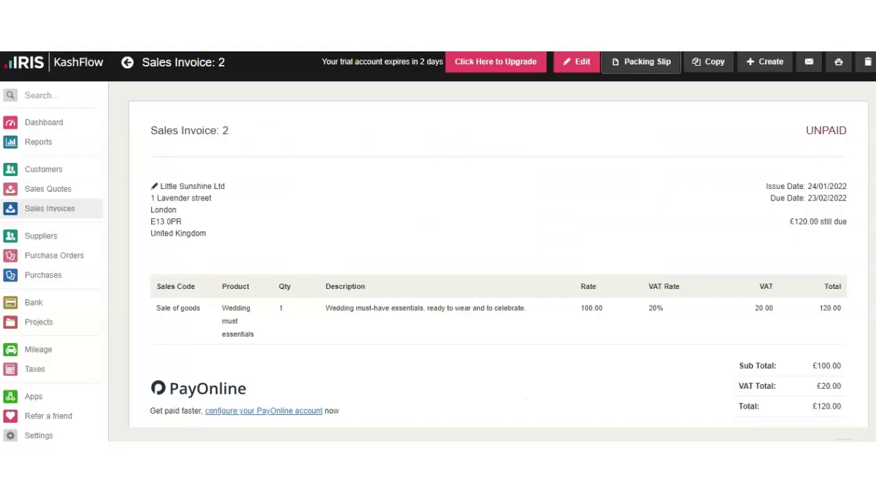
# Step: Open the printable PDF of sales invoice 2, review its header, line item and totals, and return to the invoice
pyautogui.click(841, 63)
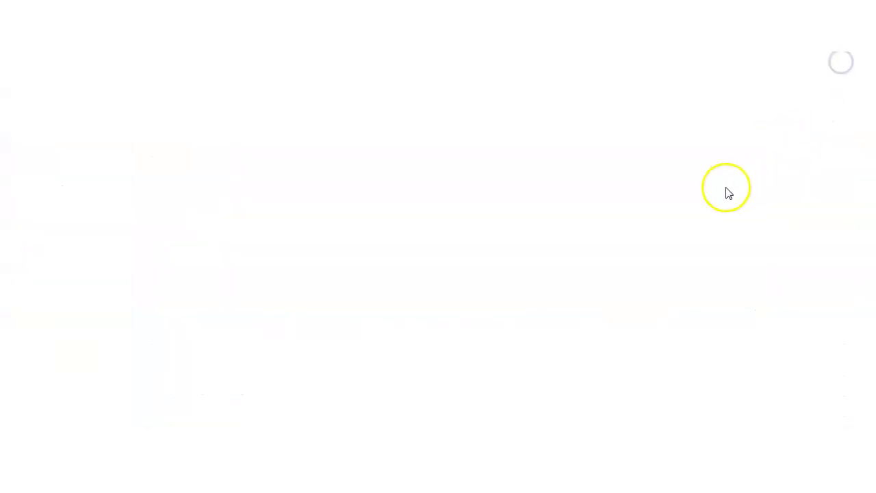
pyautogui.scroll(-2, 274, 260)
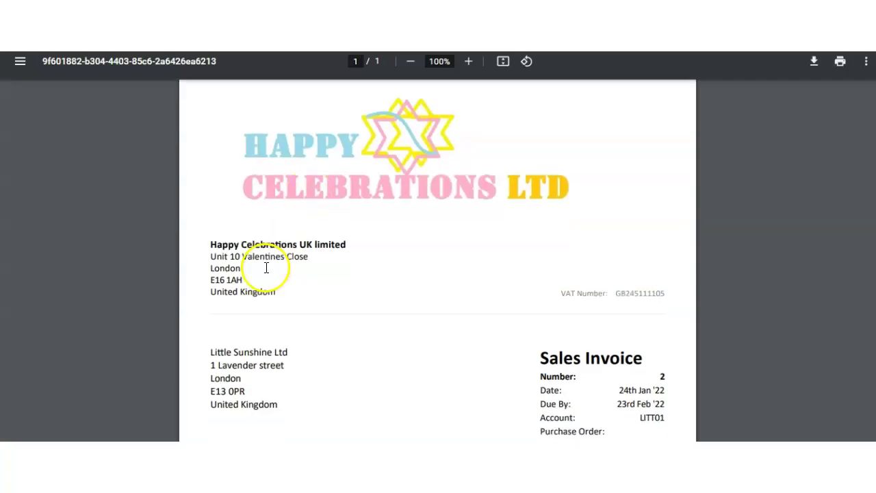
pyautogui.scroll(-4, 171, 156)
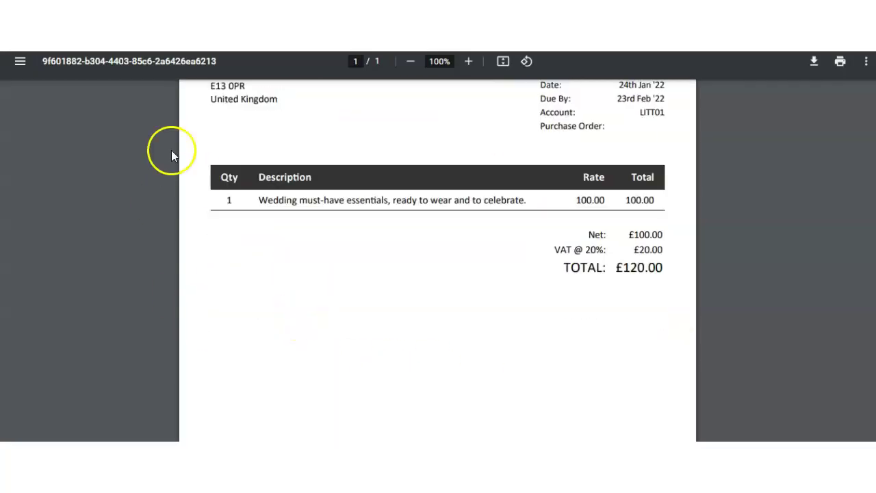
pyautogui.scroll(5, 260, 361)
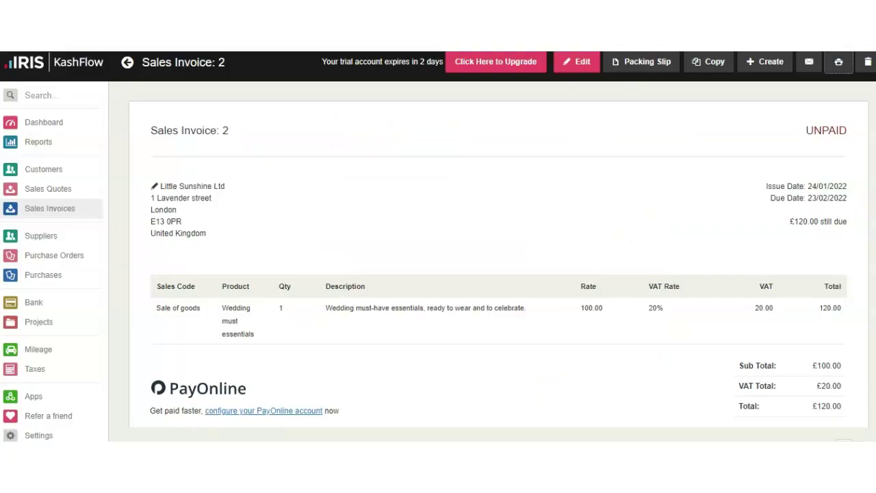